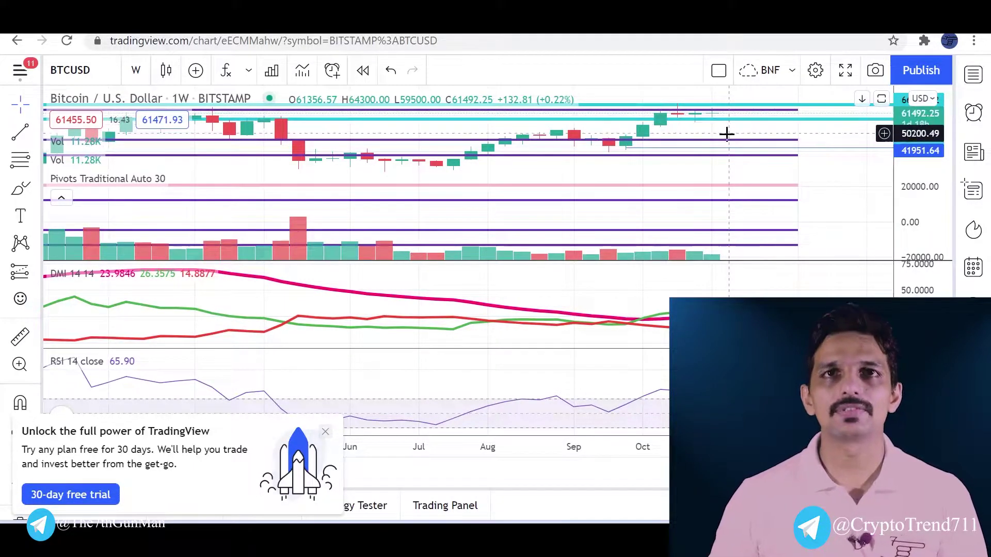
Auto-scale the weekly BTCUSD price axis so the candles fill the pane.
{"action": "left_click", "coordinate": [881, 98]}
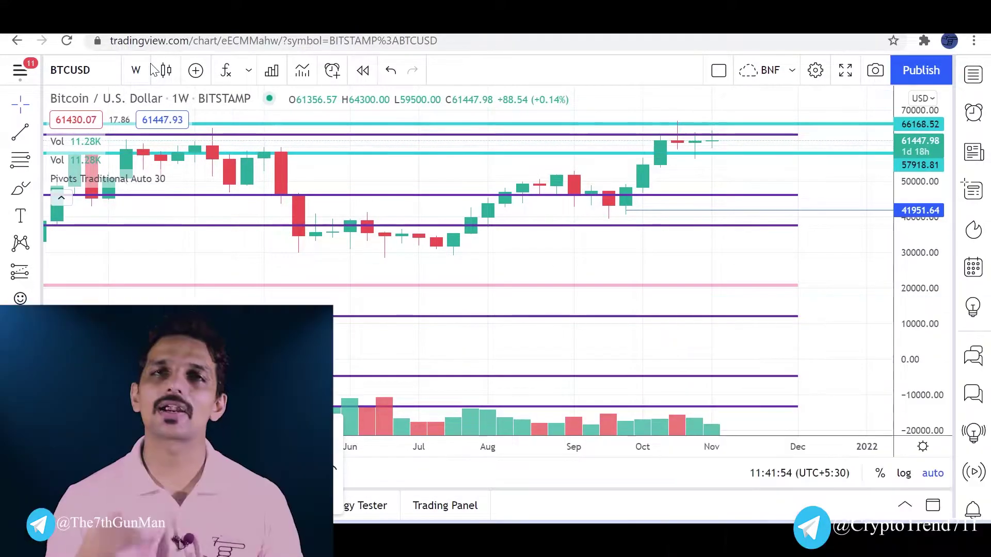
Switch the chart to the monthly interval and bring back the DMI and RSI panes.
{"action": "left_click", "coordinate": [152, 70]}
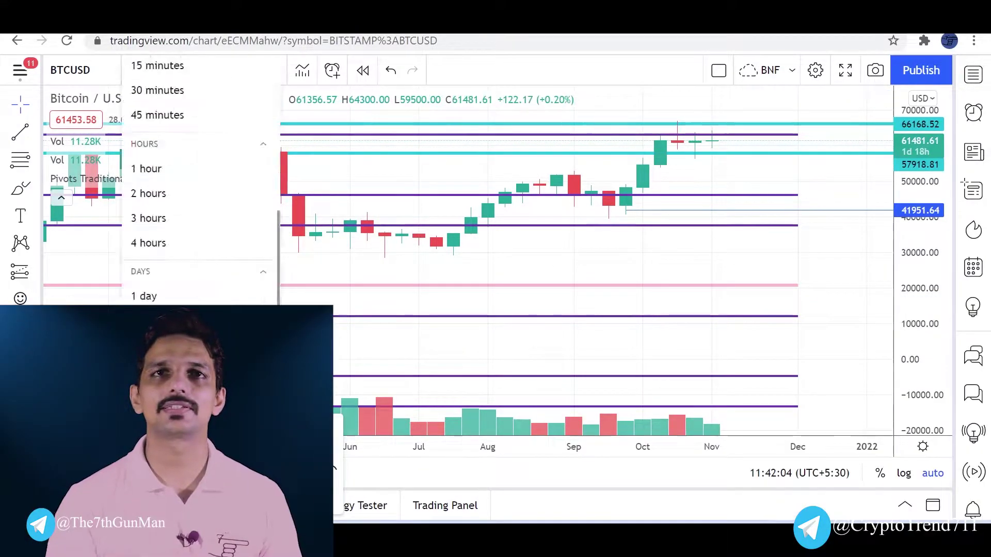
{"action": "left_click", "coordinate": [155, 343]}
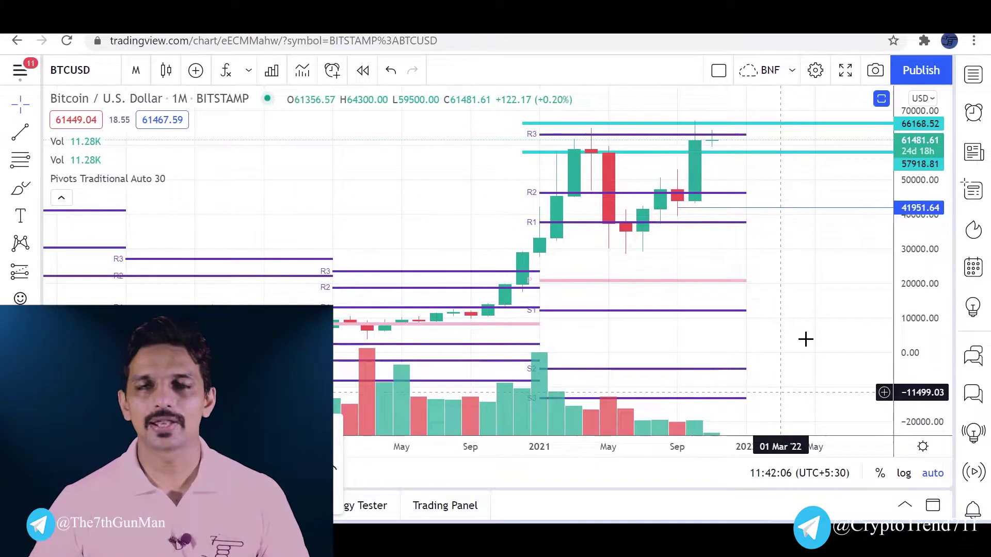
{"action": "left_click", "coordinate": [881, 100]}
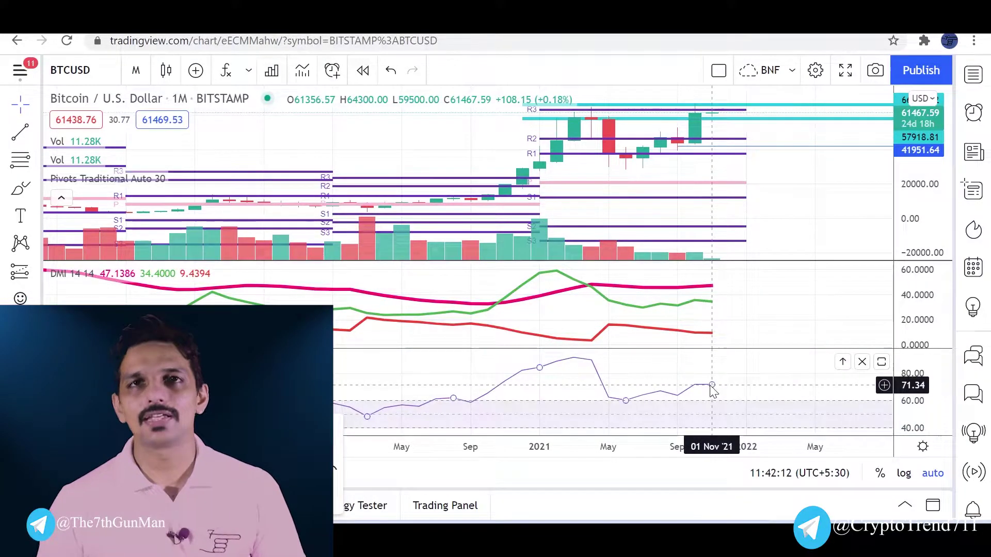
{"action": "left_click", "coordinate": [69, 70]}
{"action": "key", "text": "Escape"}
Return the chart to the weekly interval, then change it to the 1 day interval.
{"action": "left_click", "coordinate": [136, 71]}
{"action": "scroll", "coordinate": [150, 87], "scroll_direction": "down", "scroll_amount": 5}
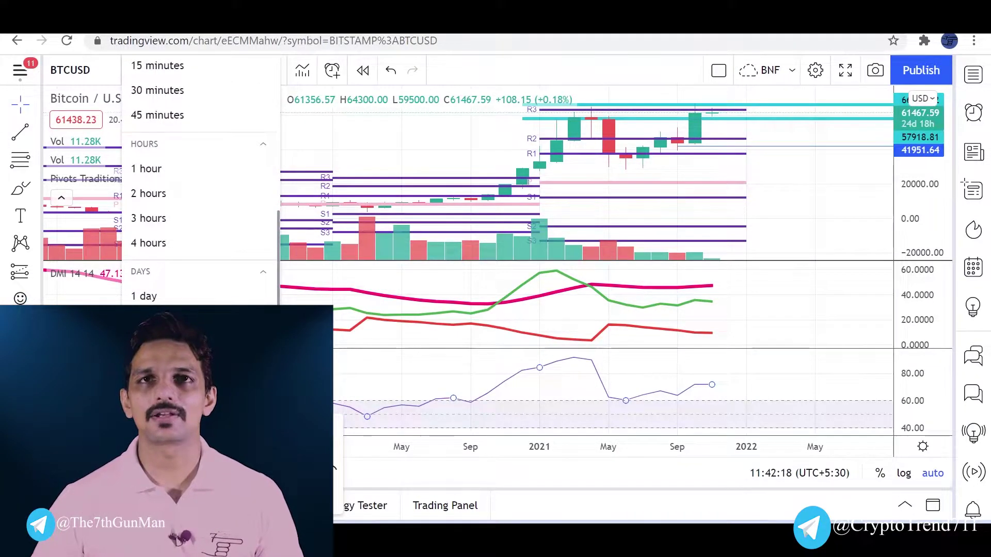
{"action": "left_click", "coordinate": [150, 320]}
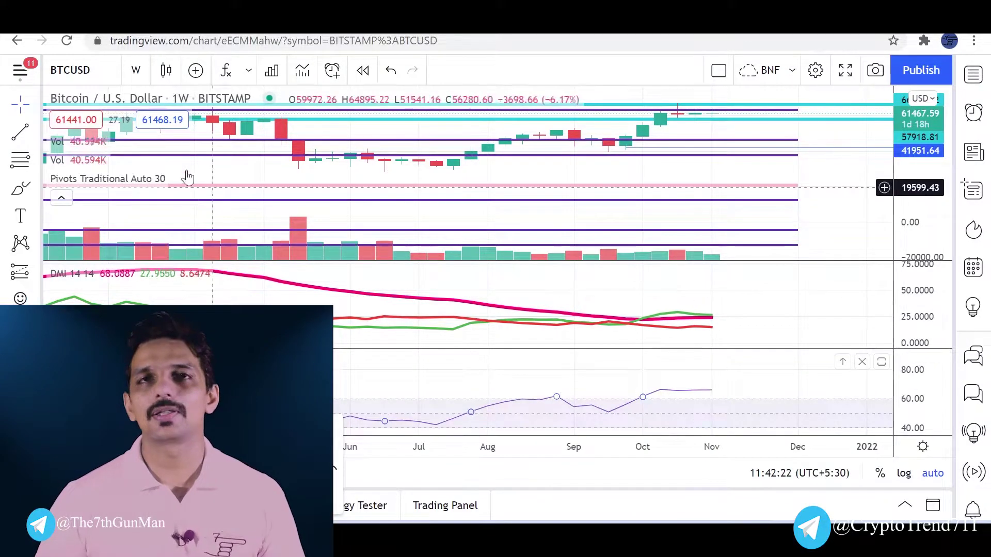
{"action": "left_click", "coordinate": [136, 69]}
{"action": "scroll", "coordinate": [165, 255], "scroll_direction": "down", "scroll_amount": 5}
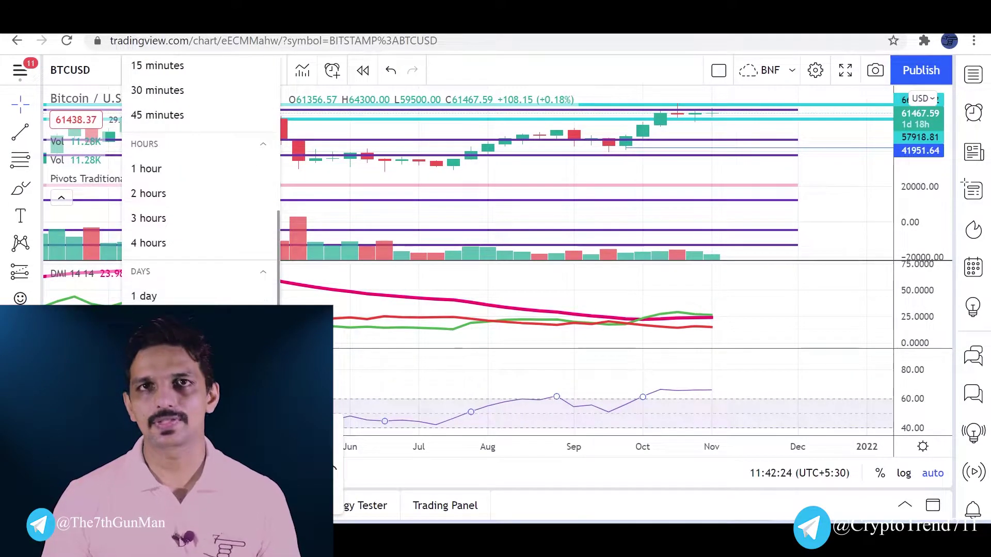
{"action": "left_click", "coordinate": [155, 295]}
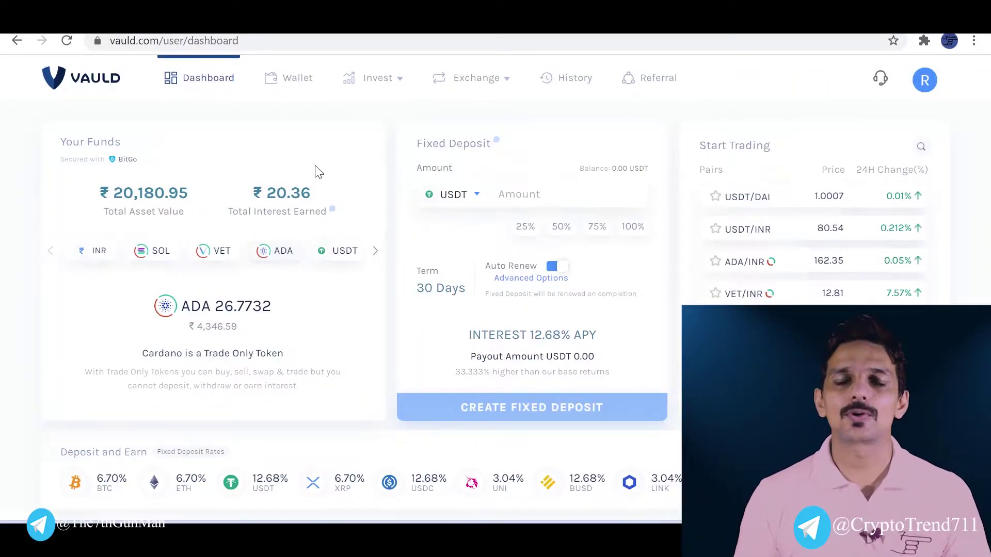
{"action": "left_click", "coordinate": [164, 253]}
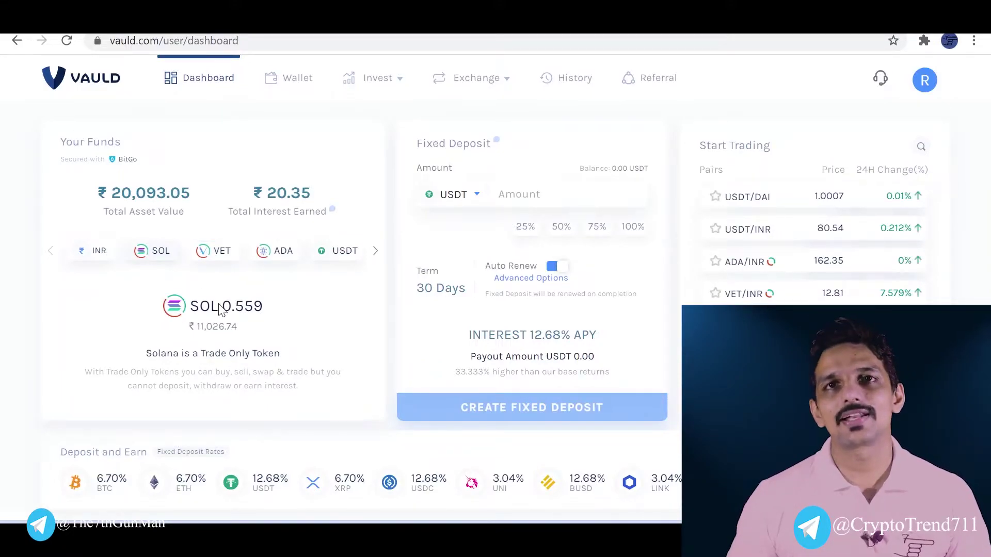
{"action": "left_click", "coordinate": [227, 253]}
{"action": "left_click", "coordinate": [277, 264]}
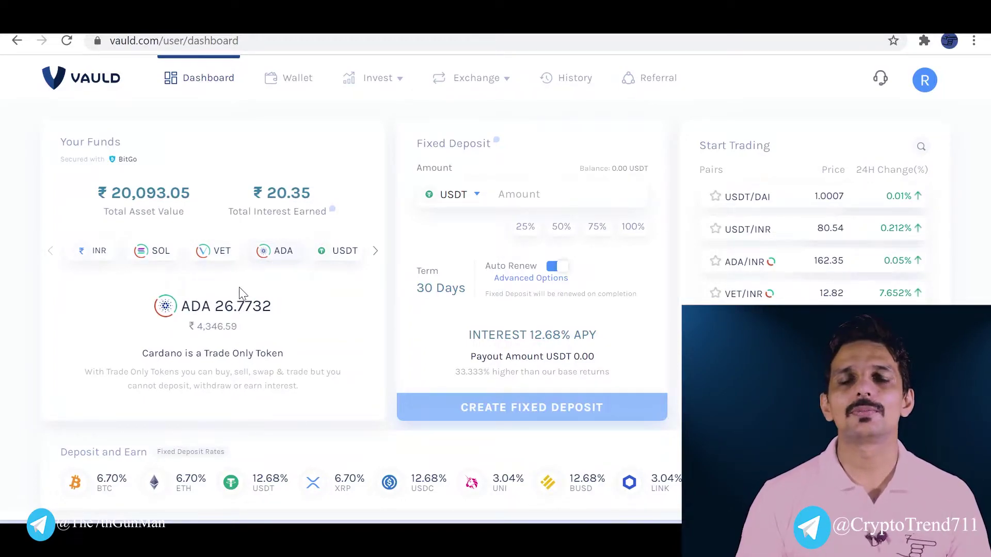
{"action": "left_click", "coordinate": [219, 260]}
{"action": "left_click", "coordinate": [165, 252]}
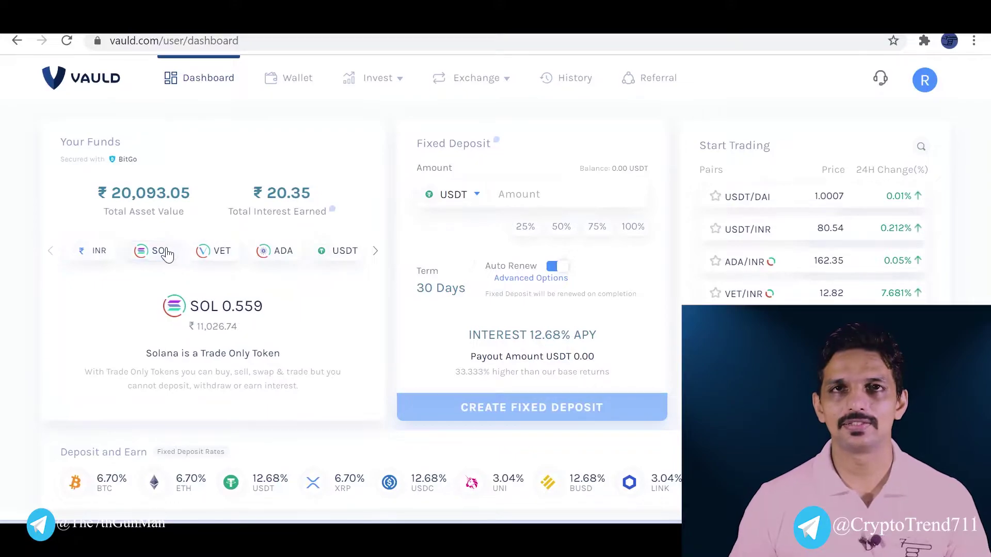
{"action": "left_click", "coordinate": [208, 264]}
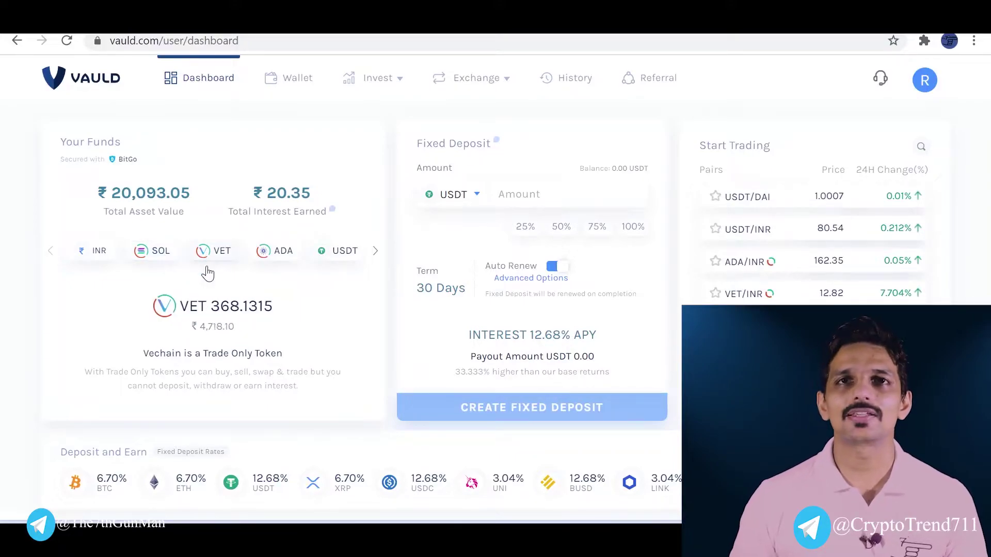
{"action": "left_click", "coordinate": [263, 252]}
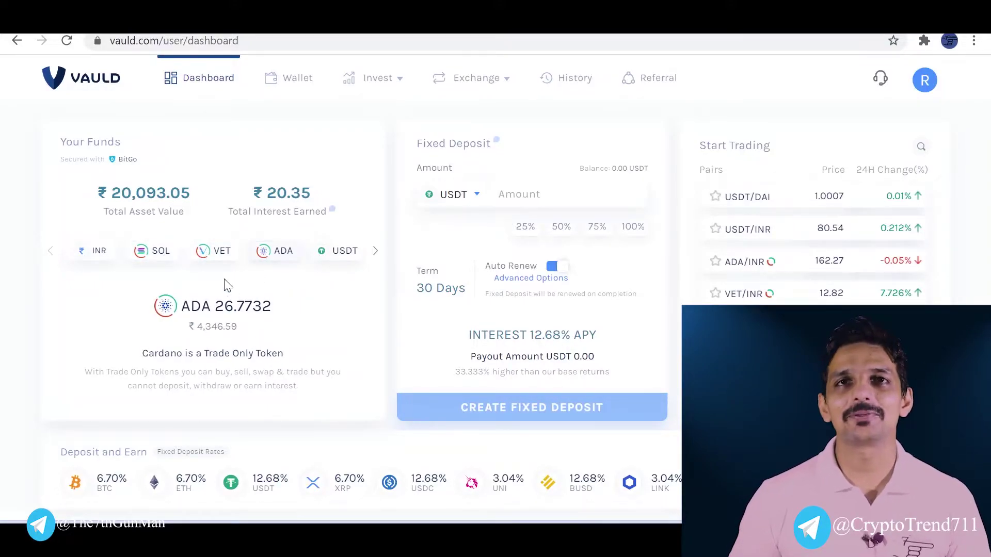
{"action": "left_click", "coordinate": [214, 251]}
{"action": "left_click", "coordinate": [164, 250]}
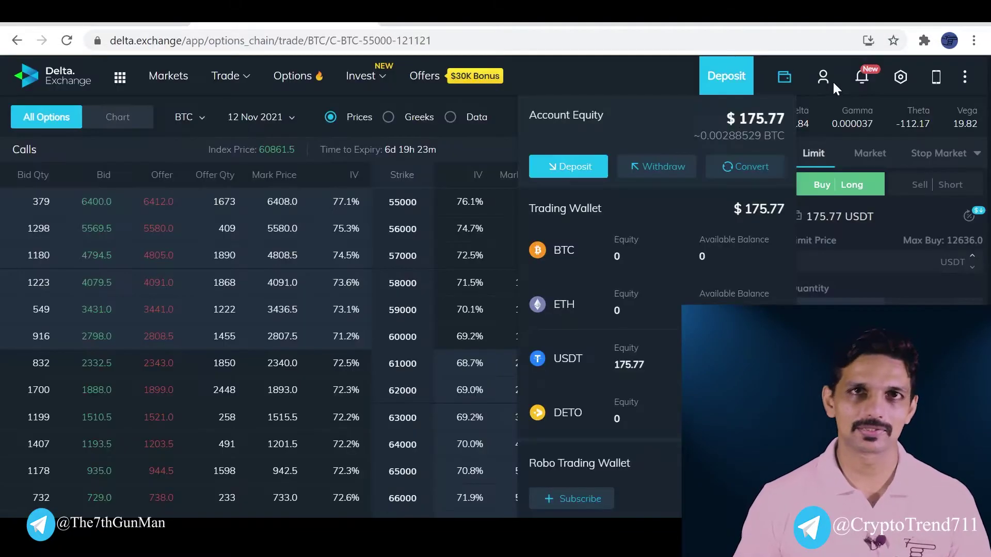
{"action": "left_click", "coordinate": [824, 78]}
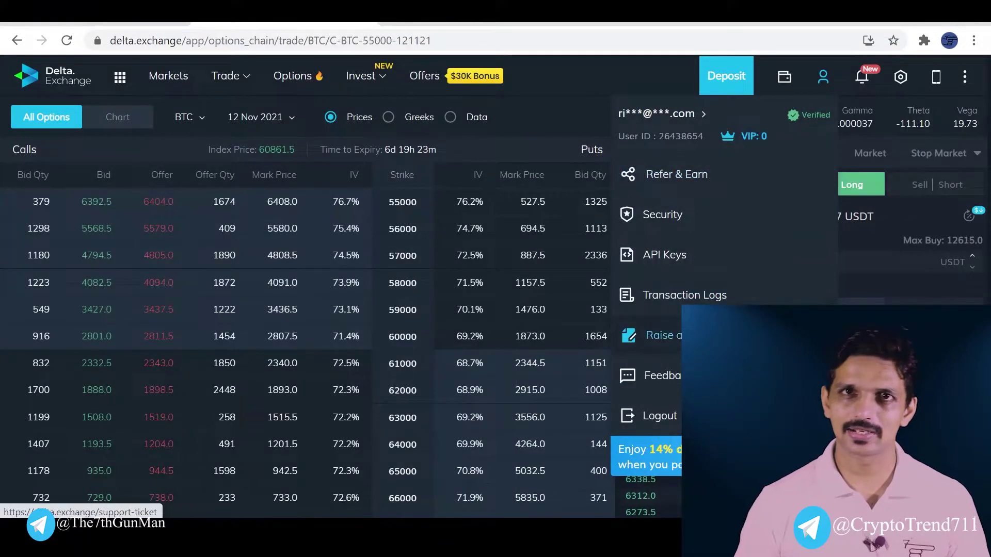
Filter the Transaction Logs asset history to 14D and download it.
{"action": "left_click", "coordinate": [718, 294]}
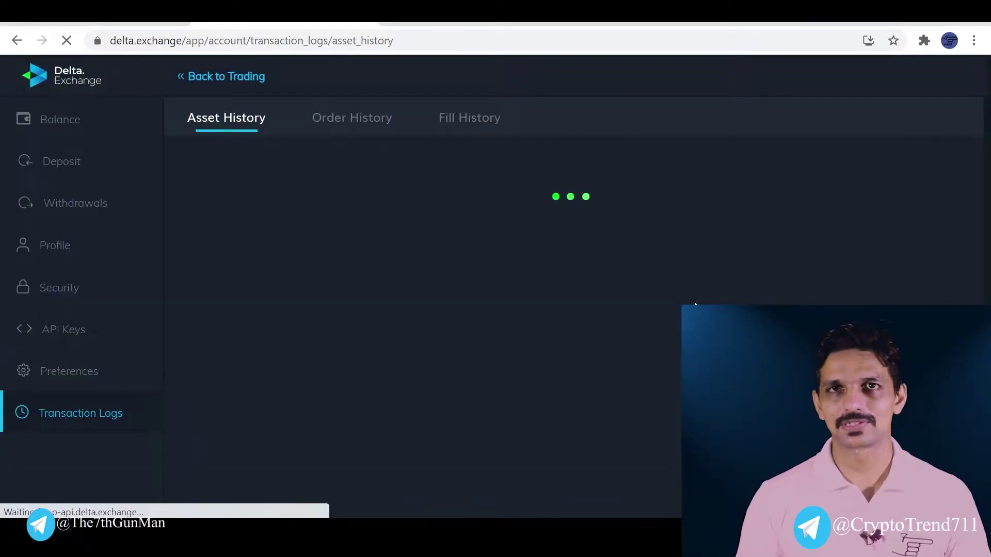
{"action": "left_click", "coordinate": [779, 174]}
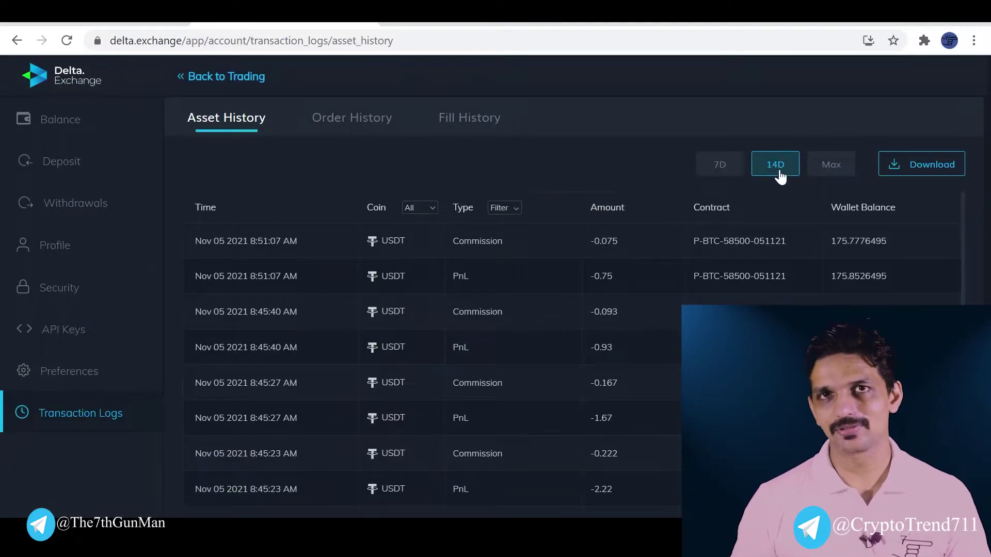
{"action": "left_click", "coordinate": [922, 173]}
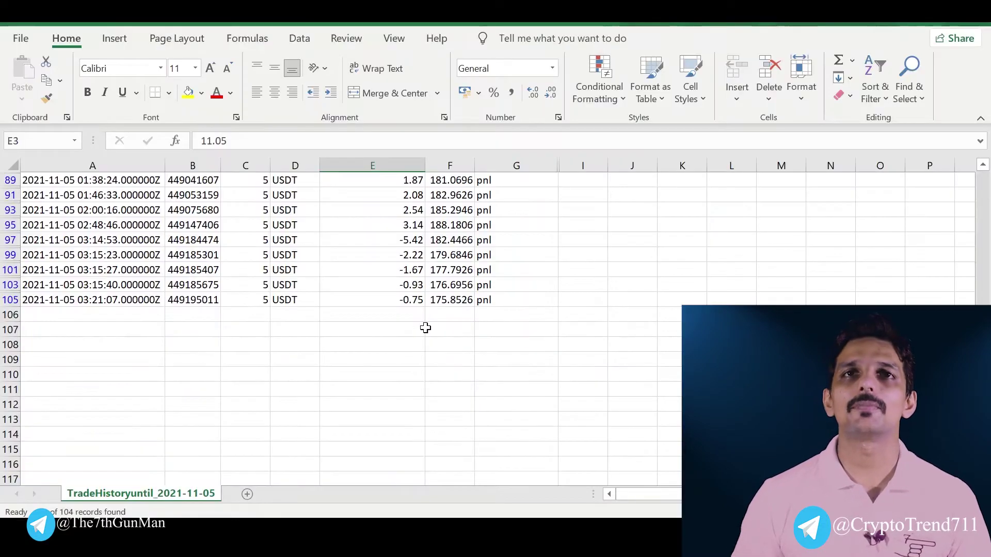
Select the column E pnl amounts so E106 holds =SUBTOTAL(9,E3:E105), totalling 32.475.
{"action": "left_click", "coordinate": [414, 314], "text": "shift"}
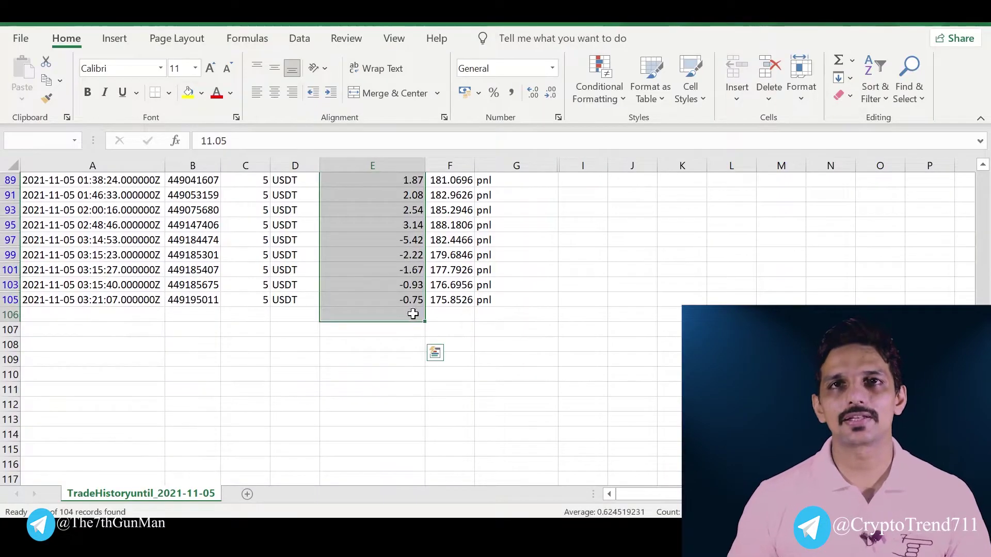
{"action": "scroll", "coordinate": [801, 246], "scroll_direction": "up", "scroll_amount": 15}
{"action": "scroll", "coordinate": [801, 246], "scroll_direction": "down", "scroll_amount": 10}
{"action": "scroll", "coordinate": [802, 245], "scroll_direction": "down", "scroll_amount": 5}
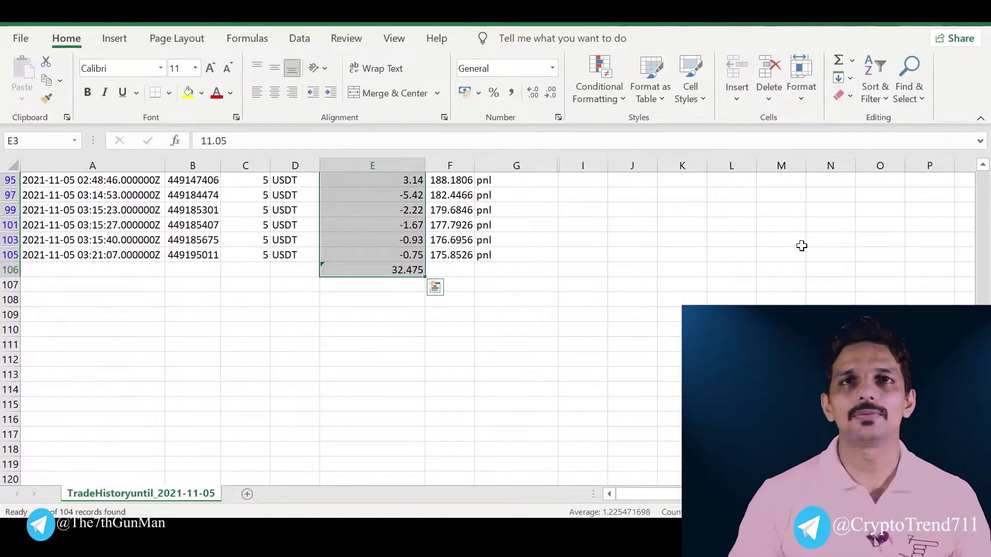
{"action": "left_click", "coordinate": [380, 267]}
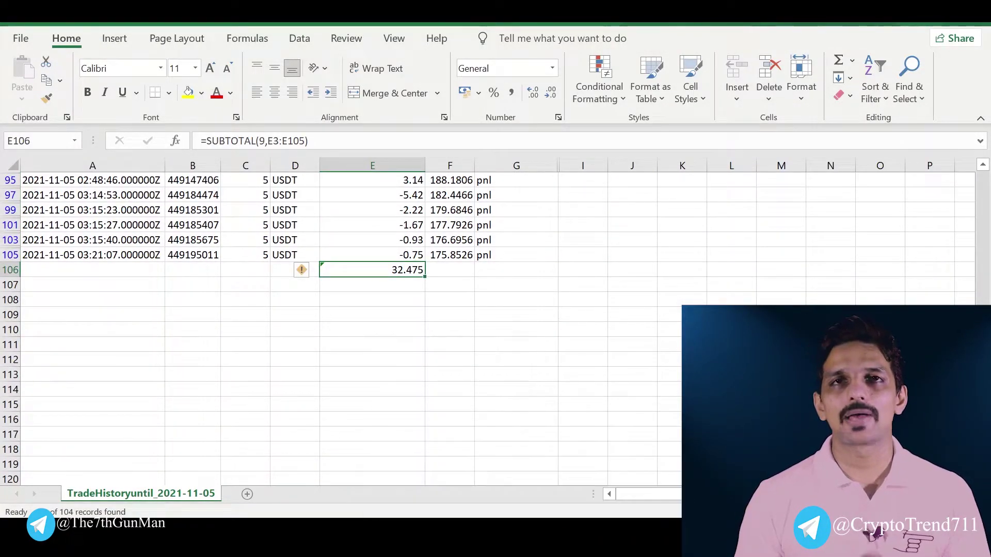
{"action": "left_click", "coordinate": [534, 542]}
Filter the TradeHistory Transaction type column to show only commission rows.
{"action": "left_click", "coordinate": [610, 468]}
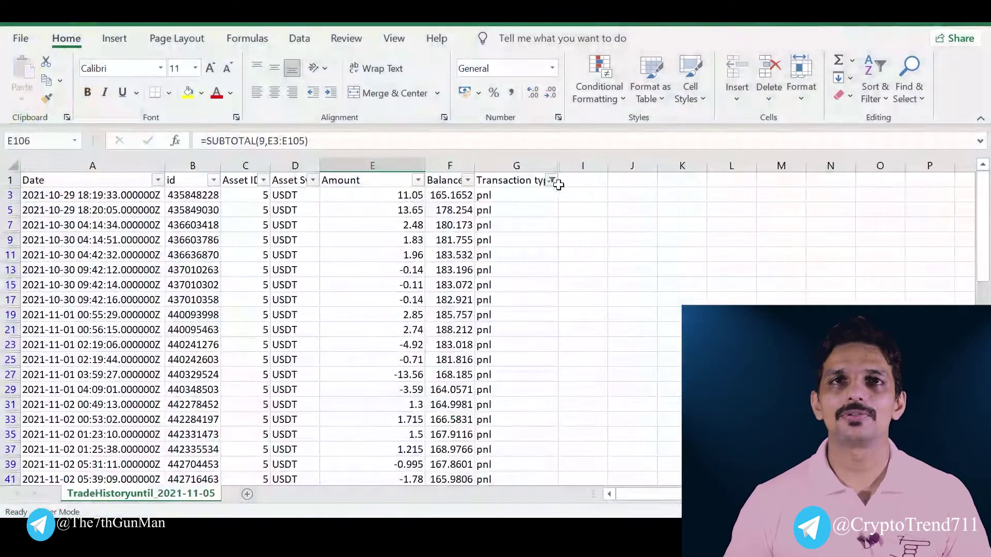
{"action": "left_click", "coordinate": [551, 180]}
{"action": "left_click", "coordinate": [389, 379]}
{"action": "left_click", "coordinate": [403, 364]}
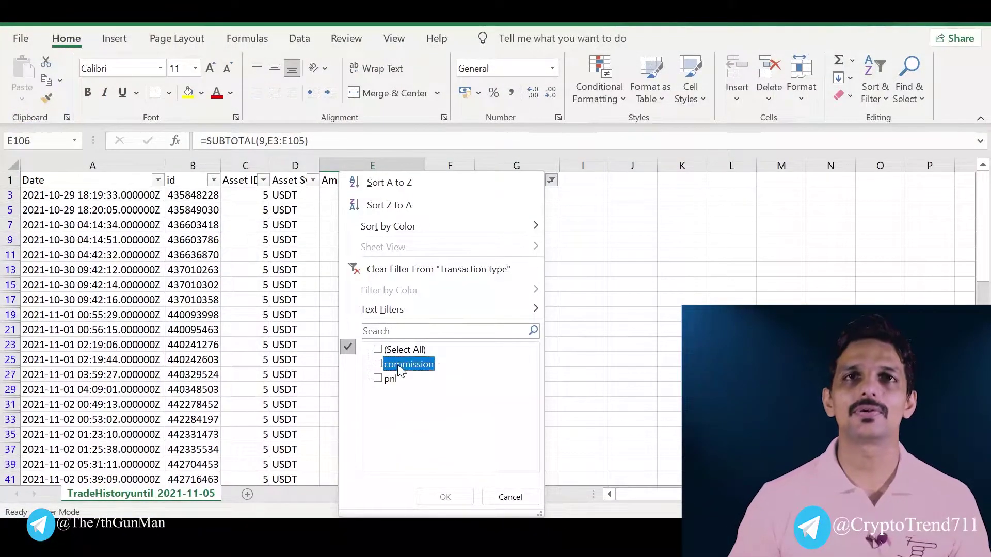
{"action": "left_click", "coordinate": [444, 497]}
{"action": "scroll", "coordinate": [422, 303], "scroll_direction": "down", "scroll_amount": 3}
{"action": "scroll", "coordinate": [422, 303], "scroll_direction": "down", "scroll_amount": 12}
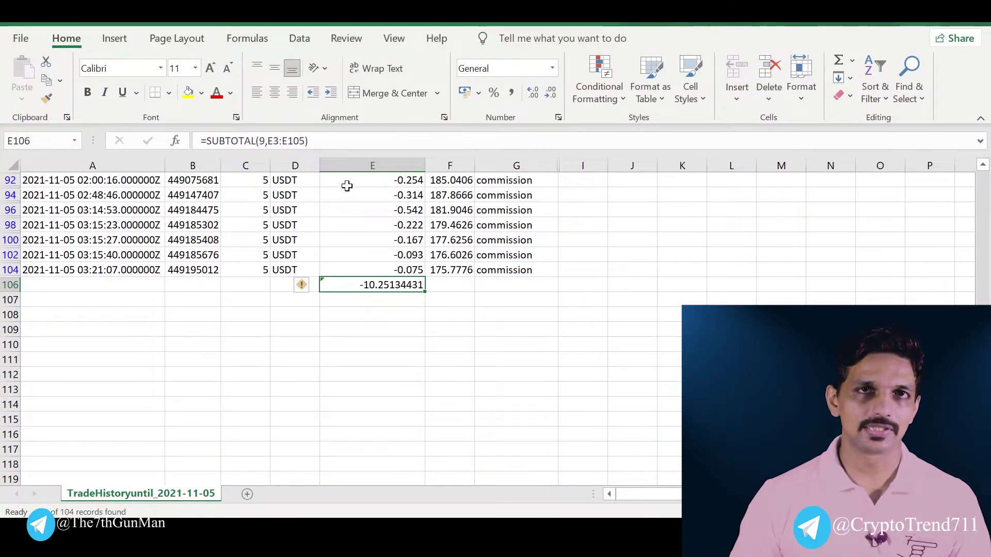
Copy the -10.25134431 commission total from E106 into E9 of the trading log.
{"action": "double_click", "coordinate": [358, 284]}
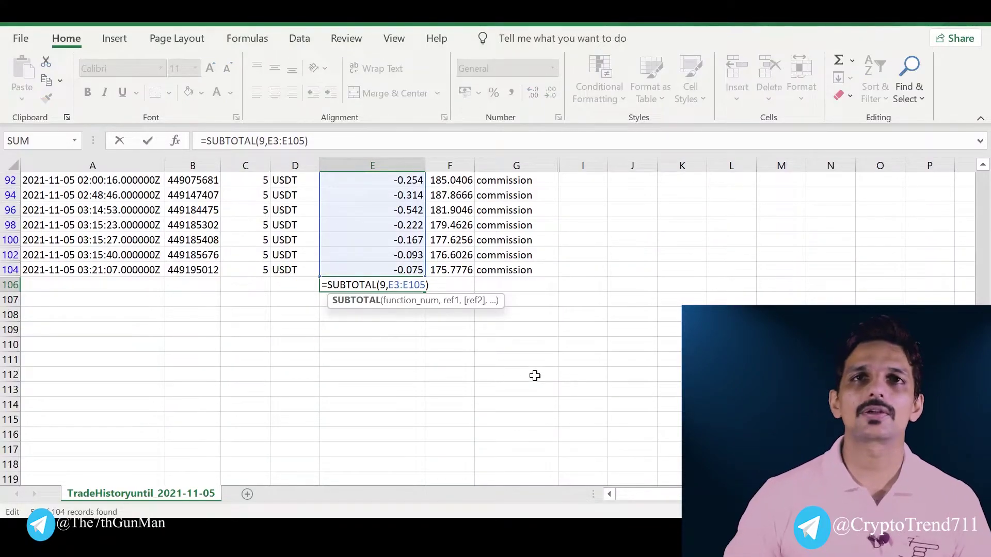
{"action": "key", "text": "Escape"}
{"action": "key", "text": "ctrl+c"}
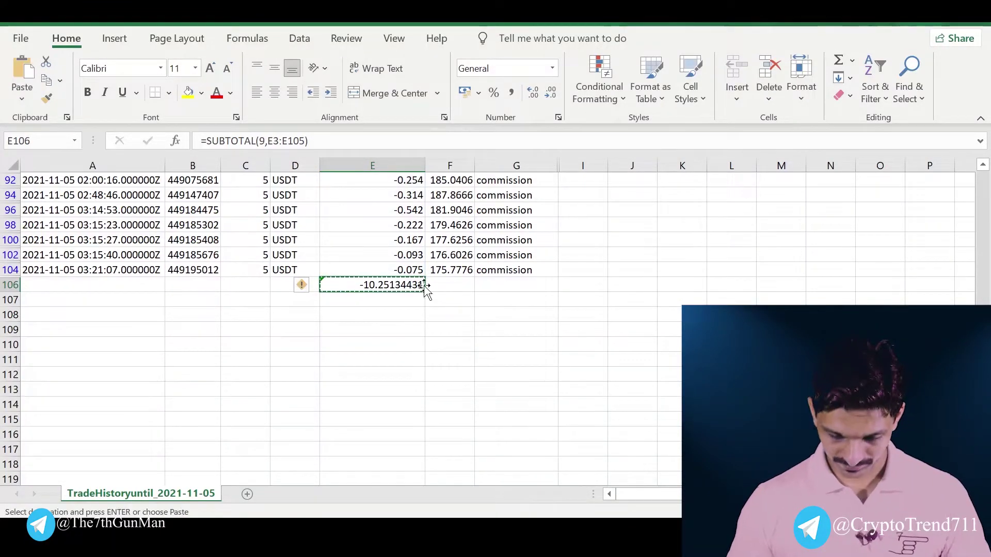
{"action": "key", "text": "alt+Tab"}
{"action": "key", "text": "Return"}
{"action": "left_click", "coordinate": [651, 302]}
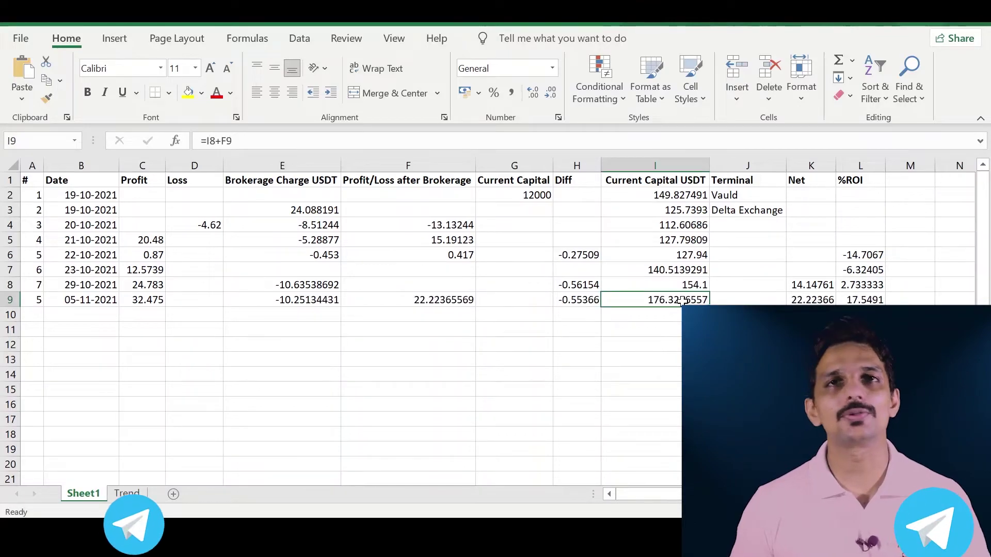
Review the Diff, current capital and %ROI formulas in H9, I9, I7 and L9.
{"action": "left_click", "coordinate": [575, 300]}
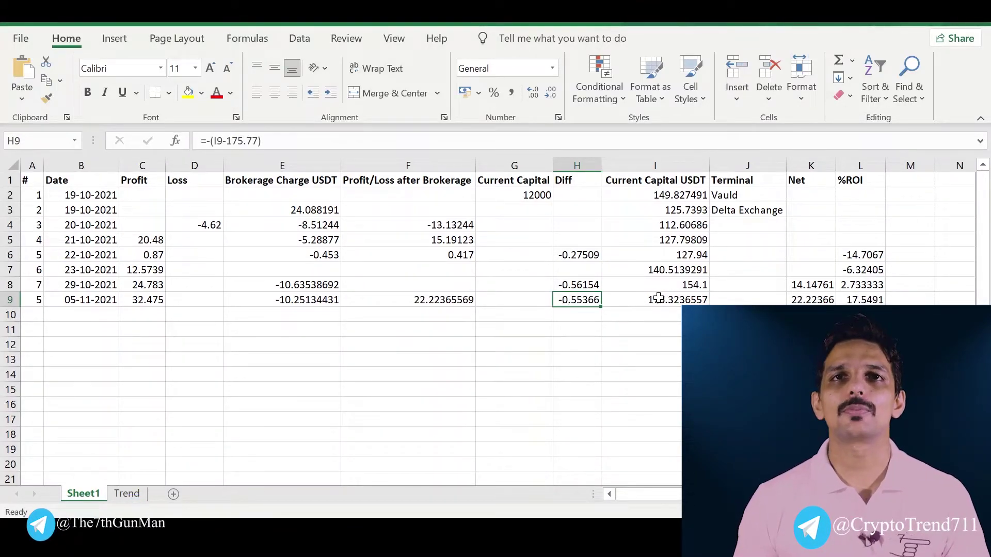
{"action": "left_click", "coordinate": [668, 295]}
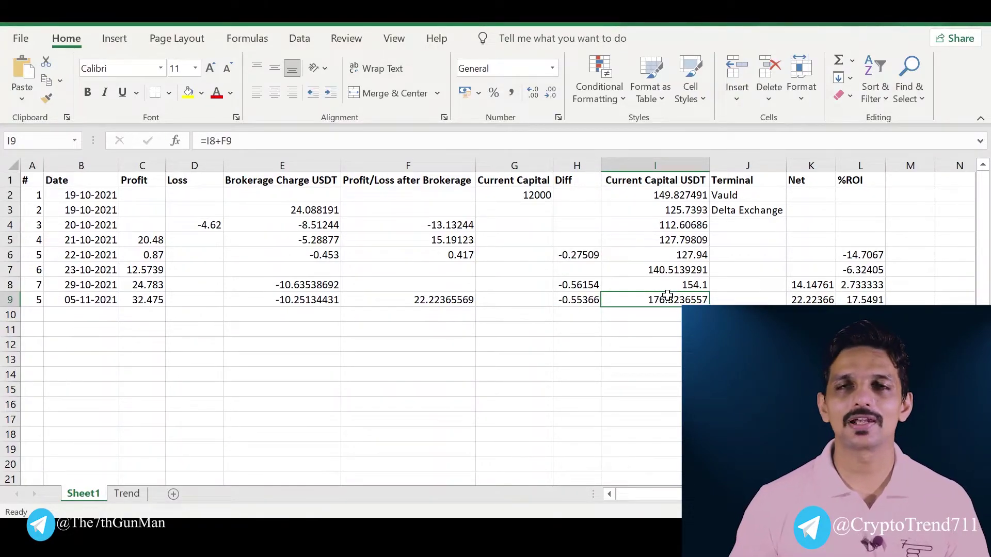
{"action": "left_click", "coordinate": [678, 273]}
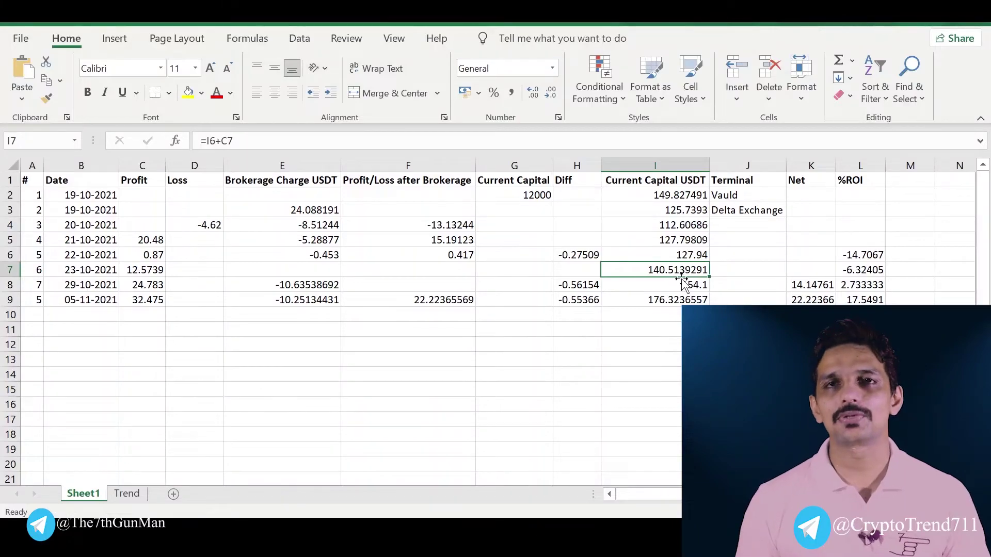
{"action": "left_click", "coordinate": [671, 242]}
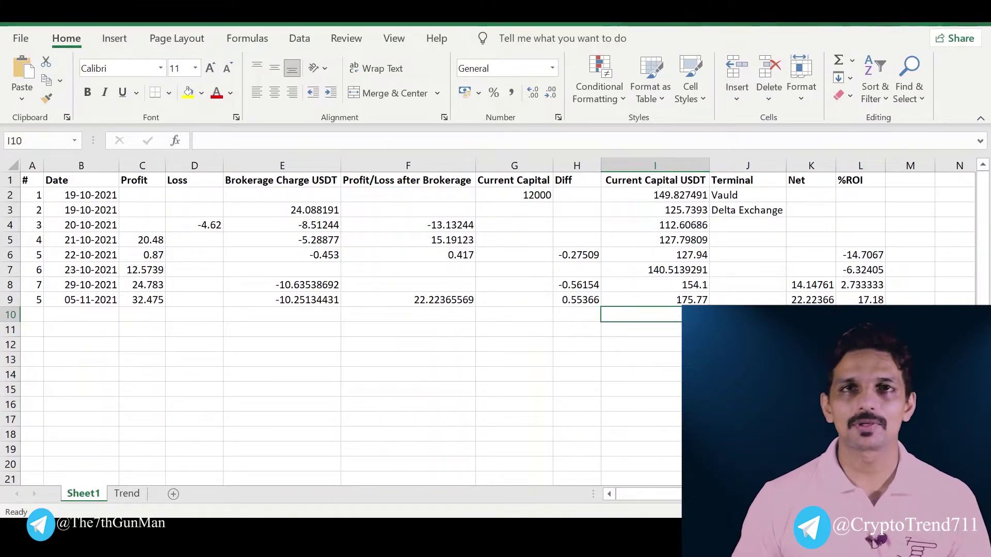
{"action": "left_click", "coordinate": [860, 300]}
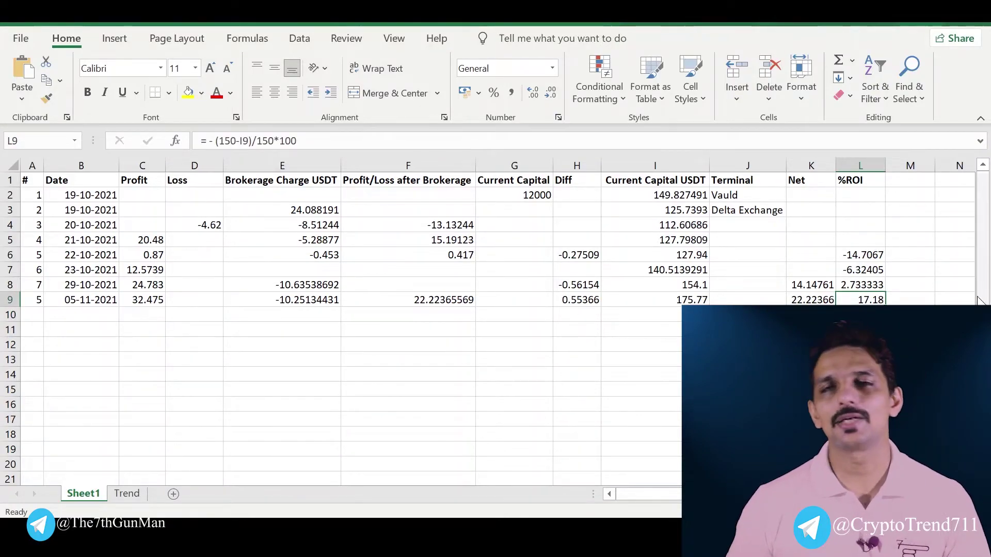